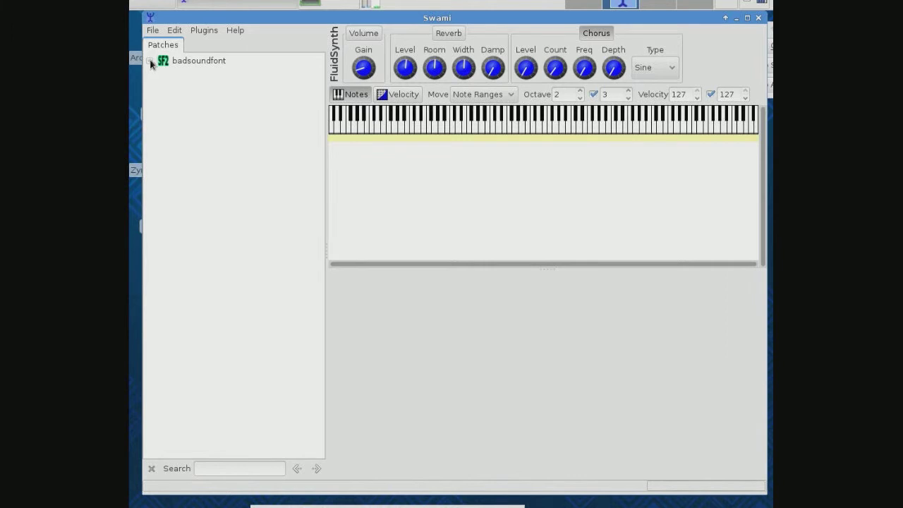
Expand badsoundfont, Samples, Instruments, the Dobro instrument, Melodic Presets and the 000-000 Dobro preset
left_click(149, 61)
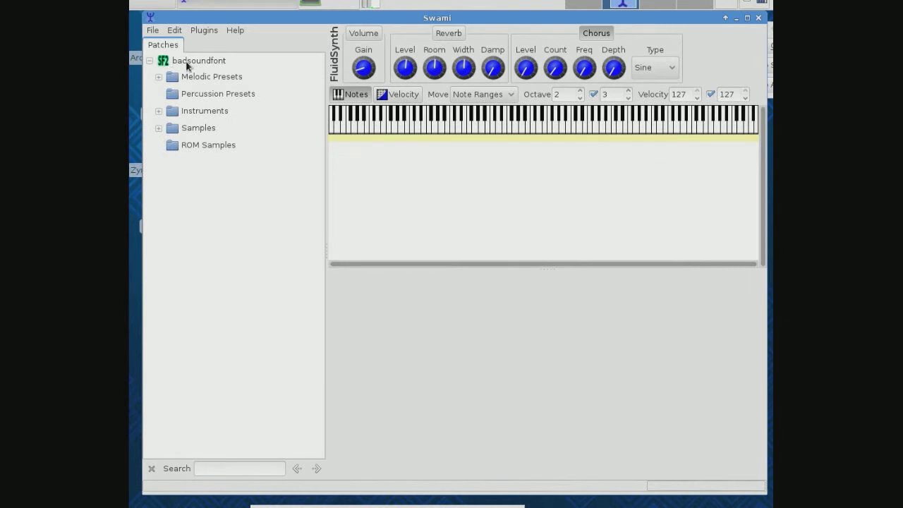
left_click(159, 128)
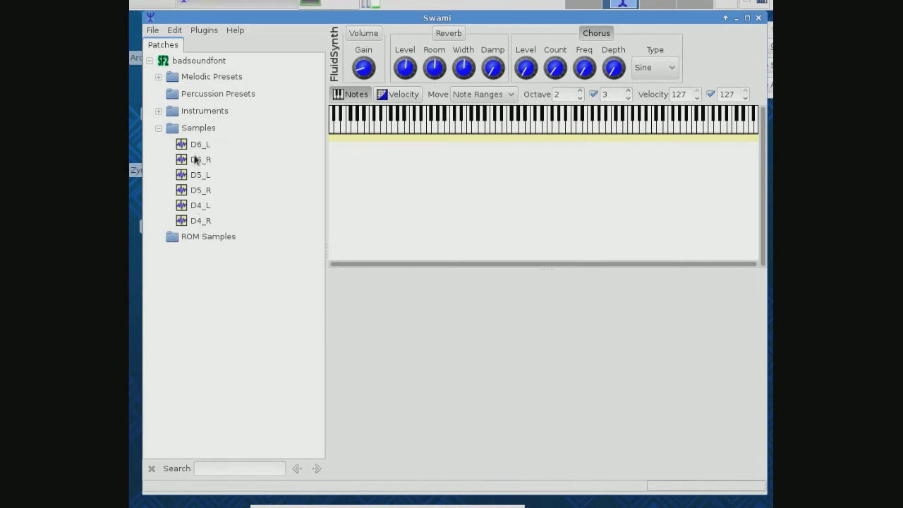
left_click(159, 112)
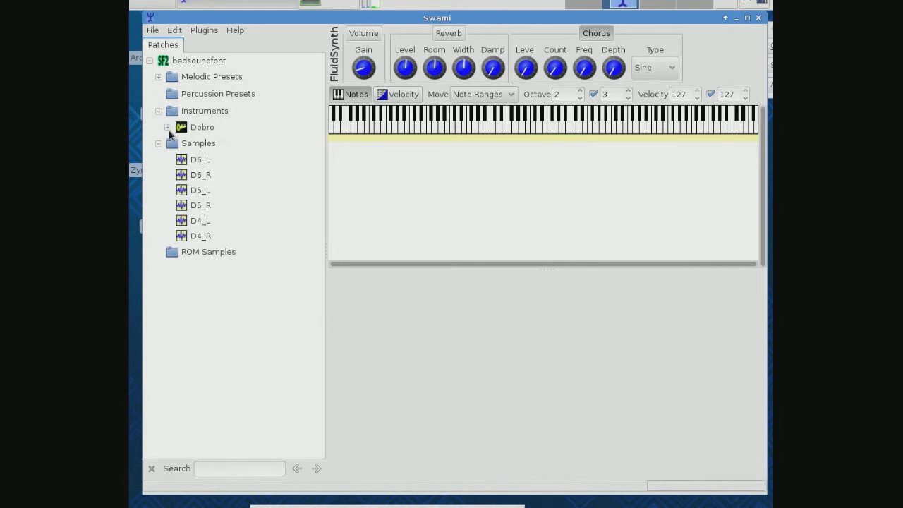
left_click(167, 127)
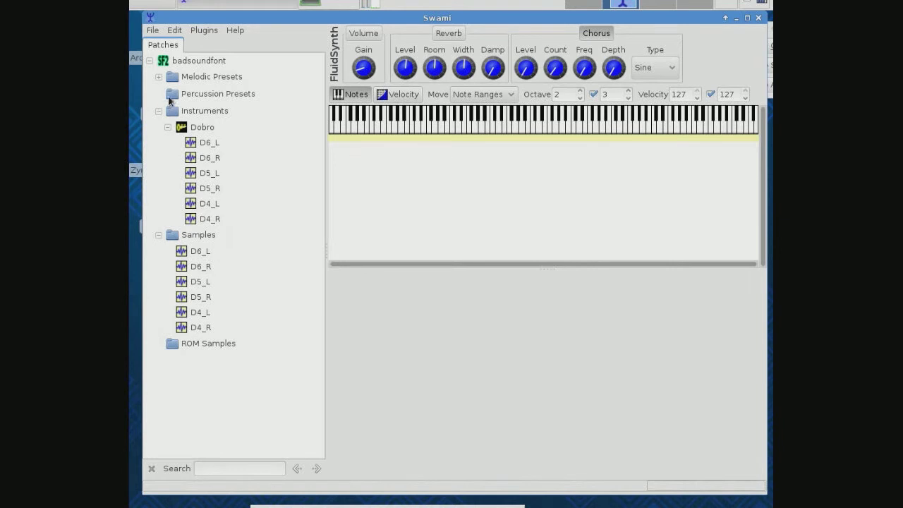
left_click(158, 78)
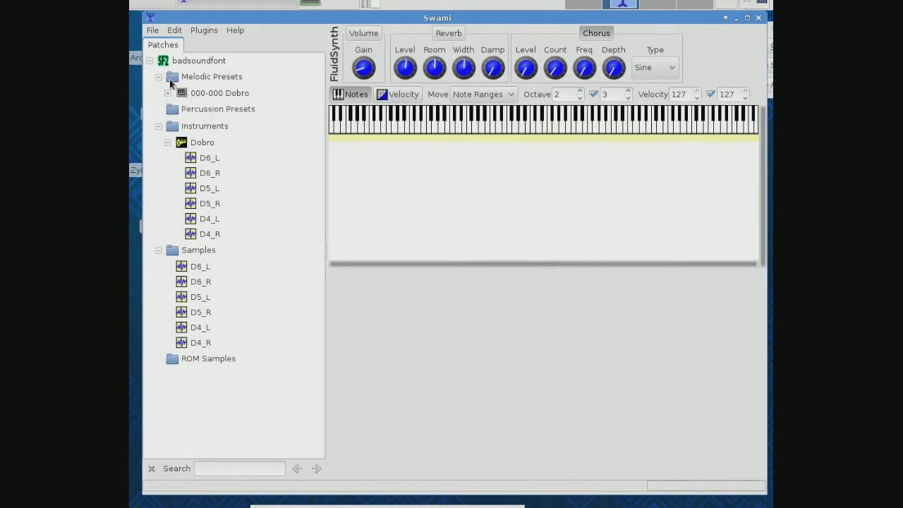
left_click(197, 94)
left_click(167, 94)
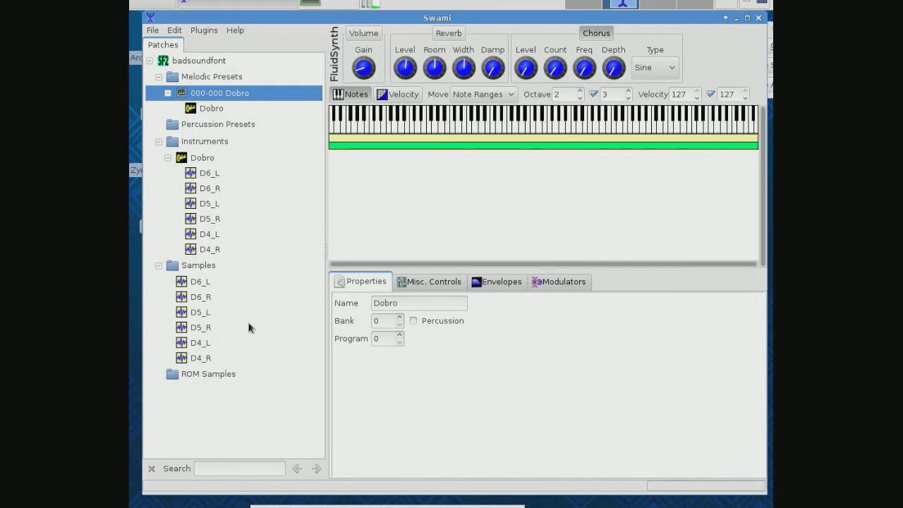
View the D4_R sample, then select the 000-000 Dobro preset and audition notes up to D5
left_click(201, 357)
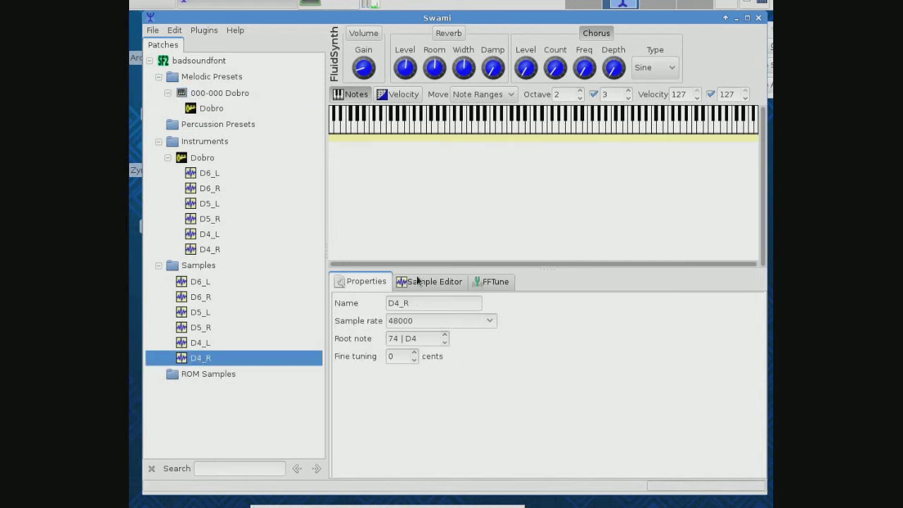
left_click(220, 94)
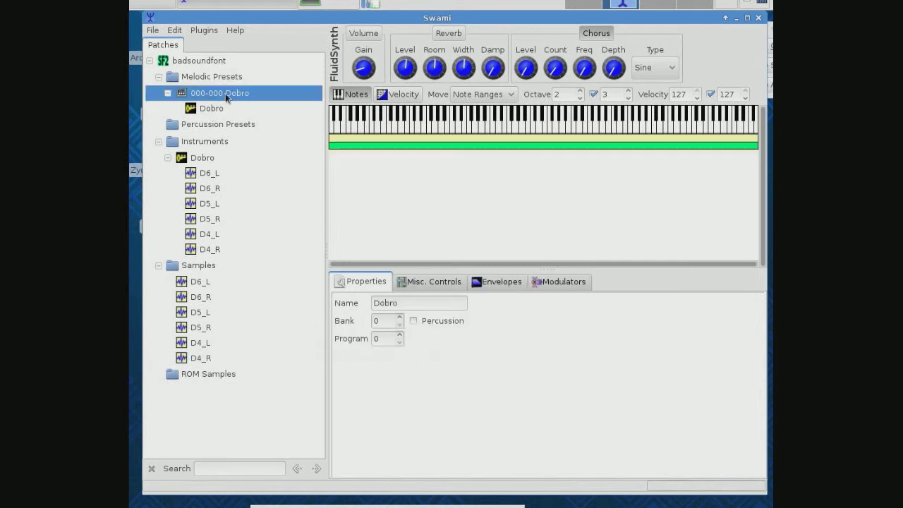
left_click(563, 130)
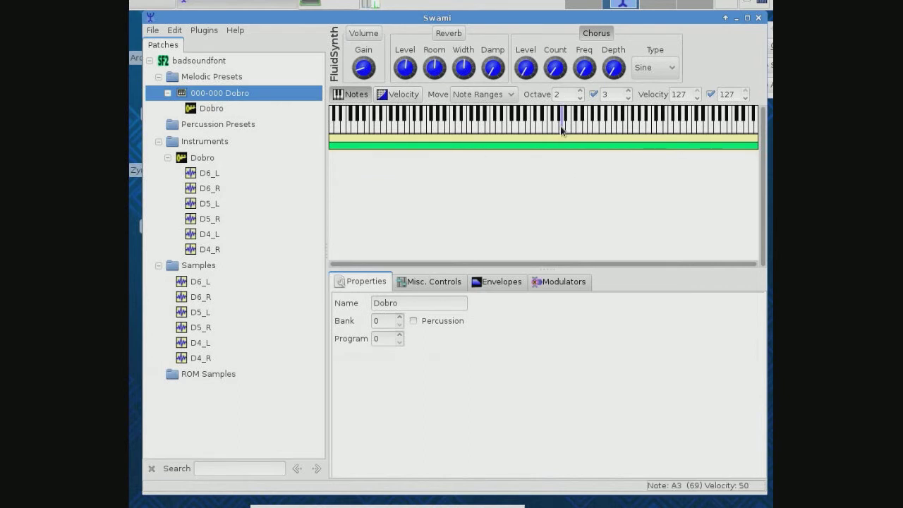
left_click(571, 131)
left_click(620, 132)
Show the Dobro instrument's note-range zones and play B3, B4 and C5 to test them
left_click(211, 159)
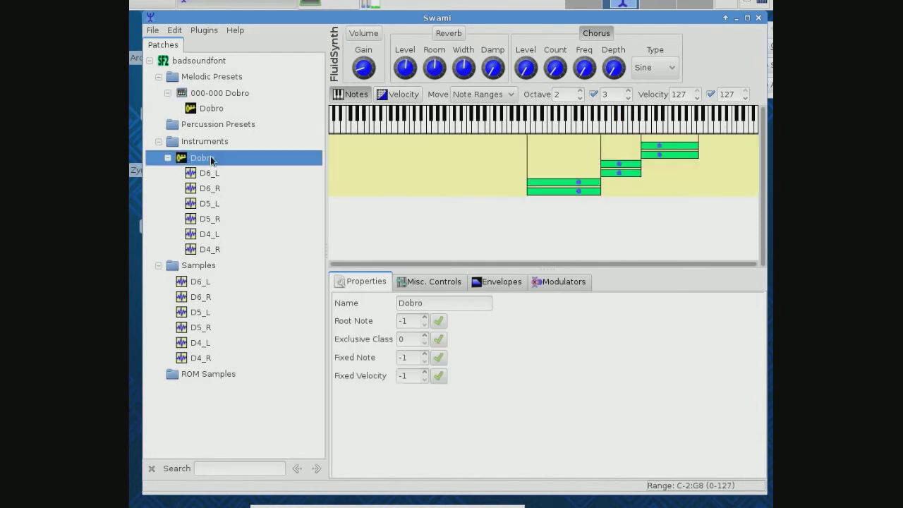
left_click(555, 132)
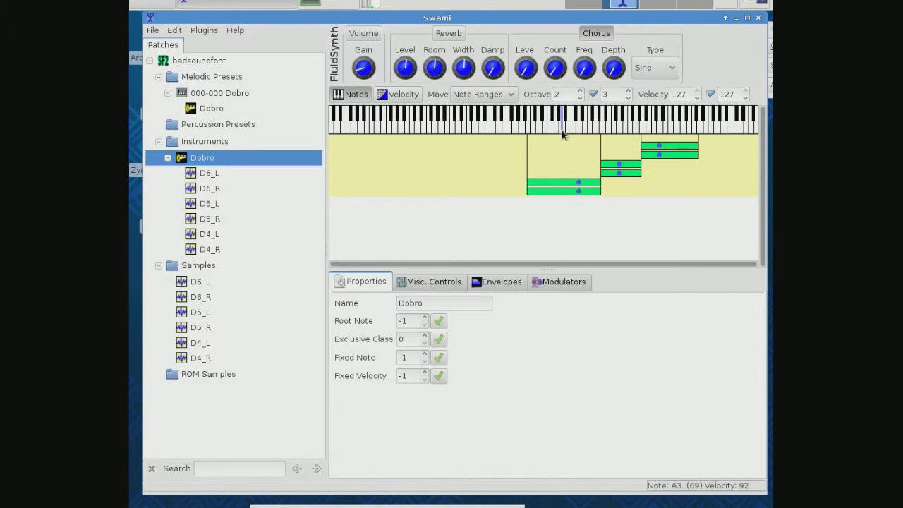
left_click(568, 132)
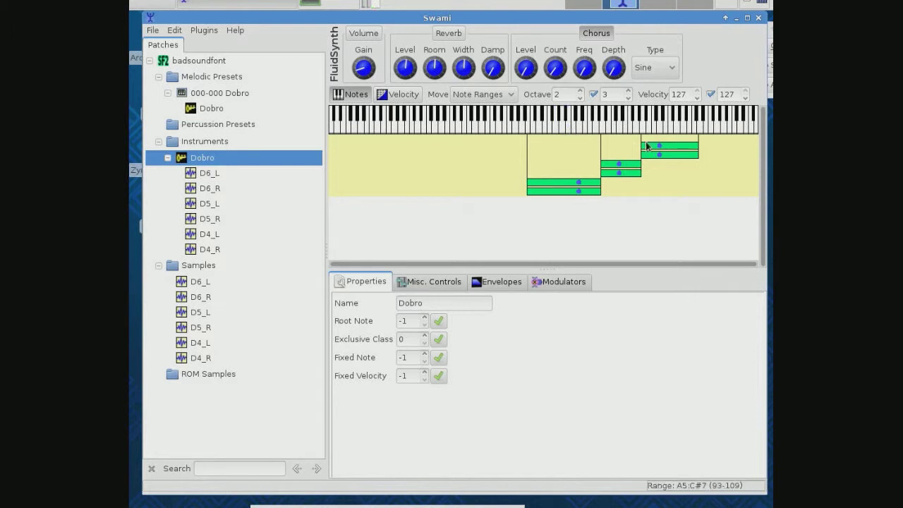
left_click(609, 132)
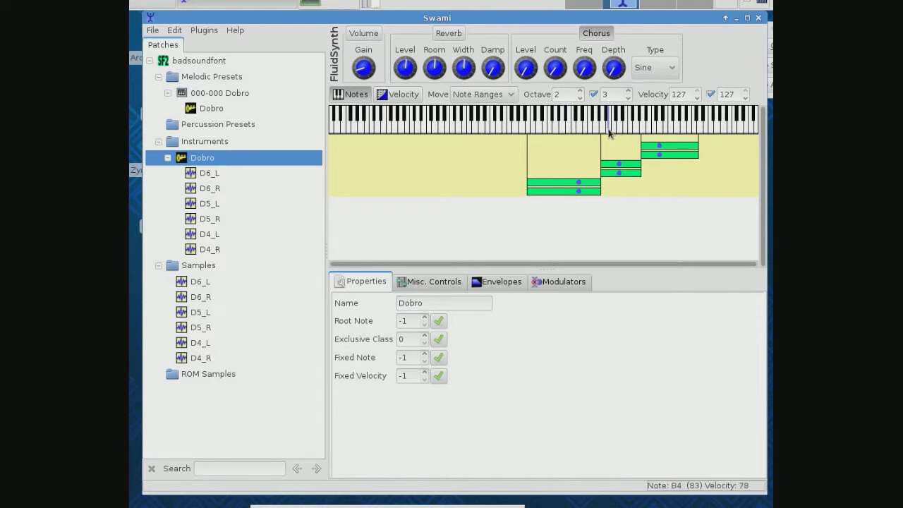
left_click(614, 133)
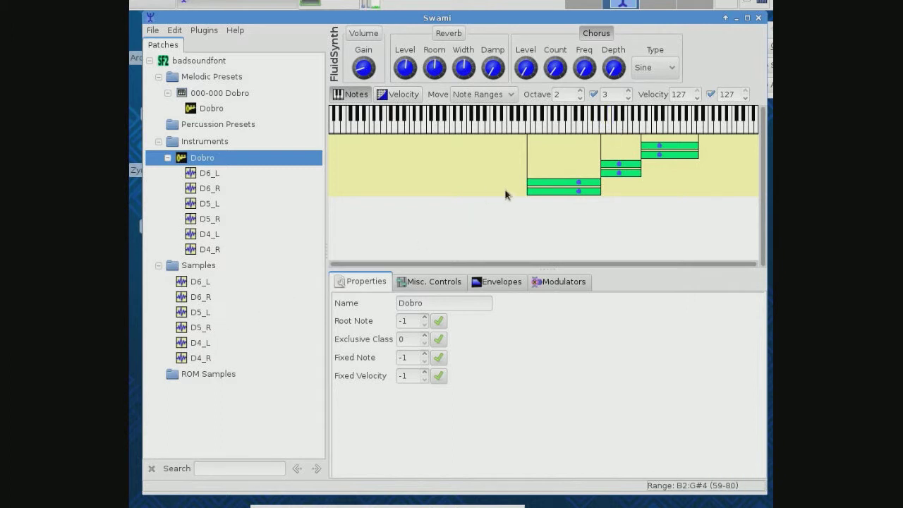
Check the D4_L and D5_L zone ranges and root notes, and view both samples' waveforms
left_click(212, 237)
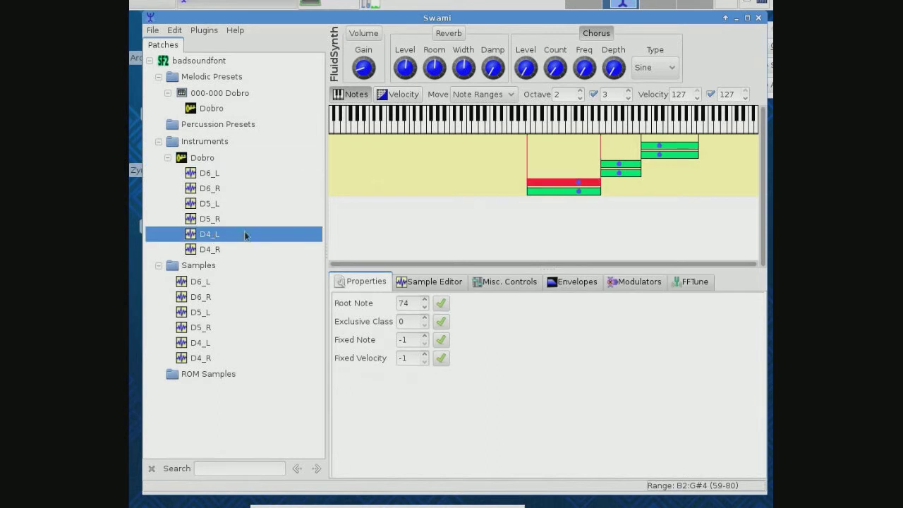
left_click(208, 204)
left_click(198, 343)
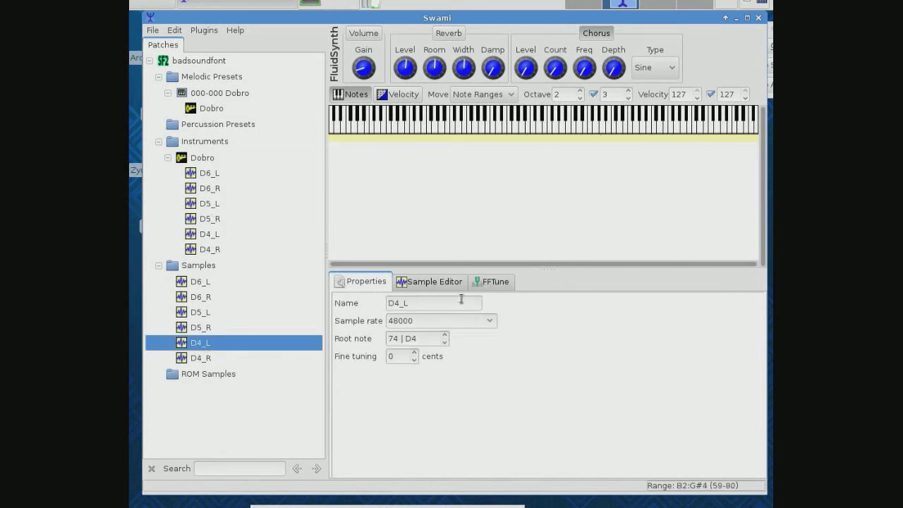
left_click(439, 283)
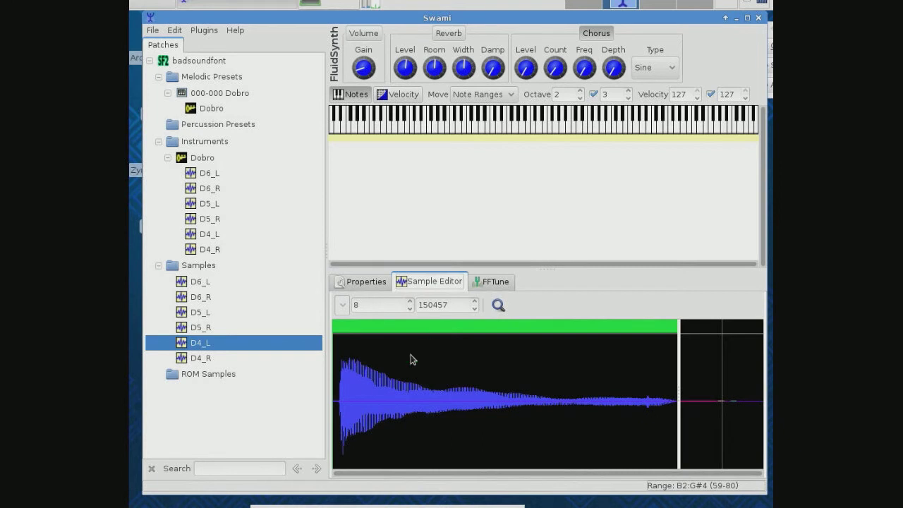
left_click(205, 313)
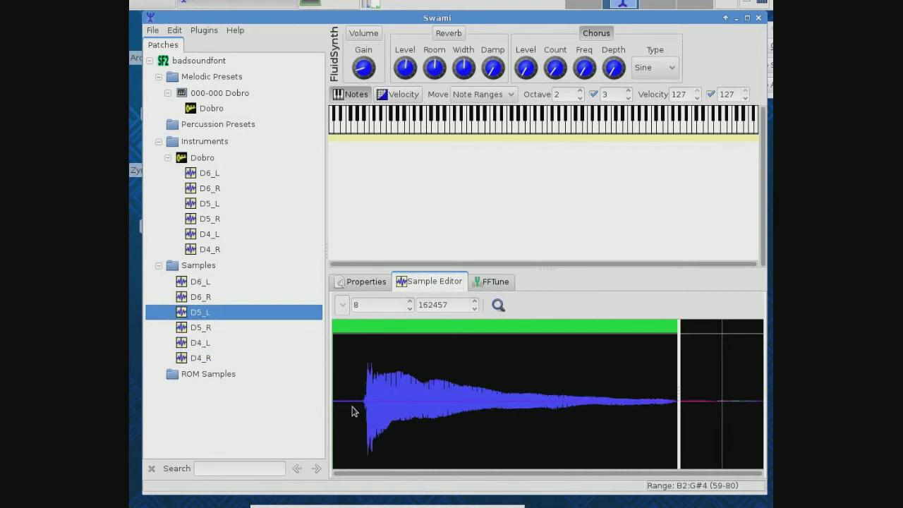
Audition notes from C4 to the top zone on the Dobro instrument, then reopen D4_L's waveform
left_click(203, 159)
left_click(569, 127)
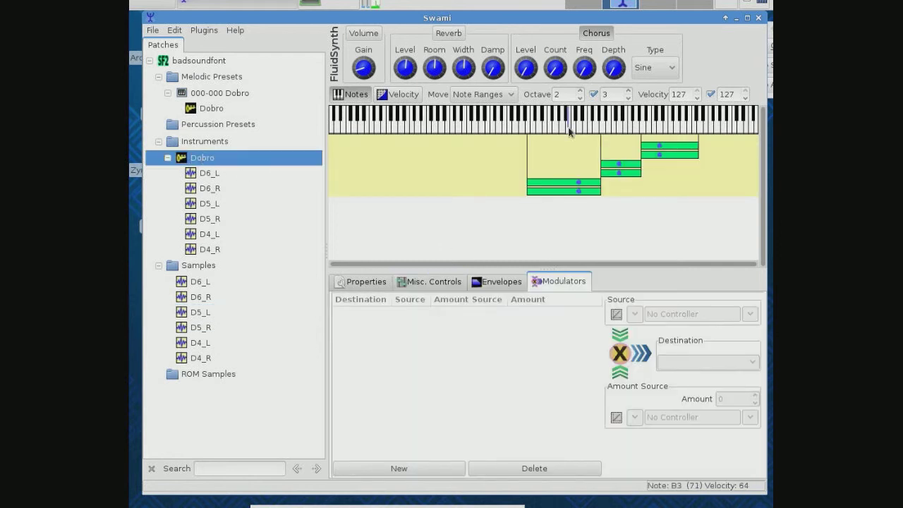
left_click(610, 130)
left_click(619, 134)
left_click(573, 132)
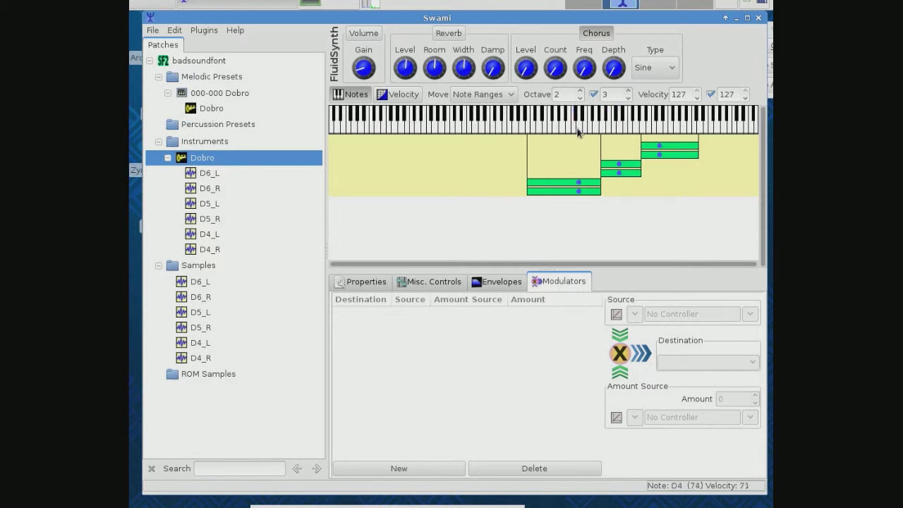
left_click(591, 132)
left_click(620, 132)
left_click(626, 132)
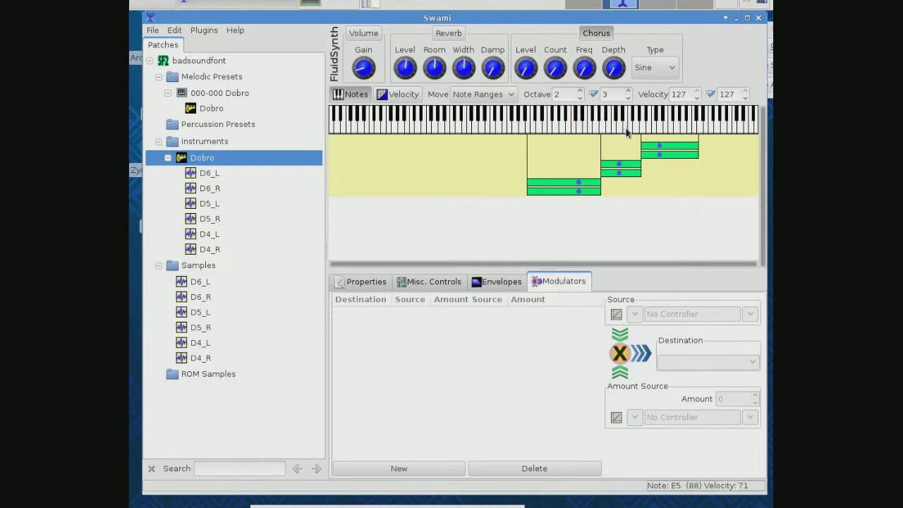
left_click(631, 132)
left_click(635, 132)
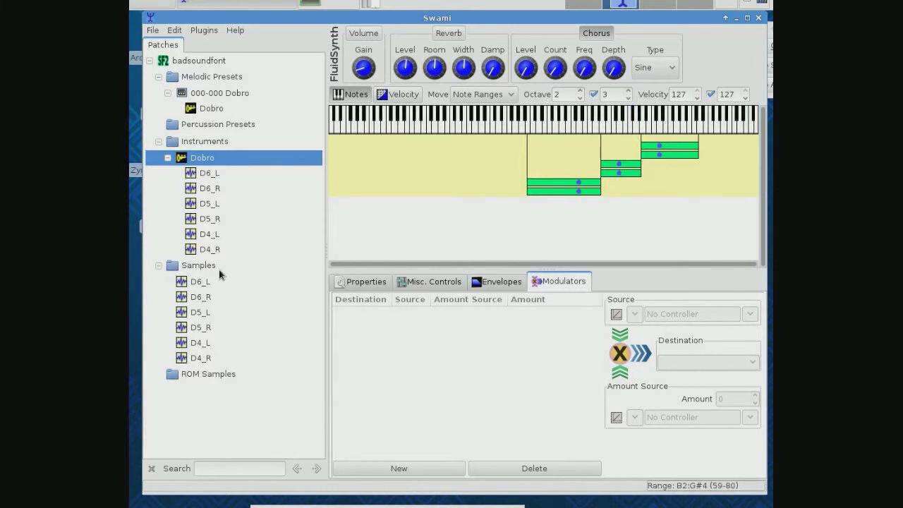
left_click(202, 344)
left_click(421, 282)
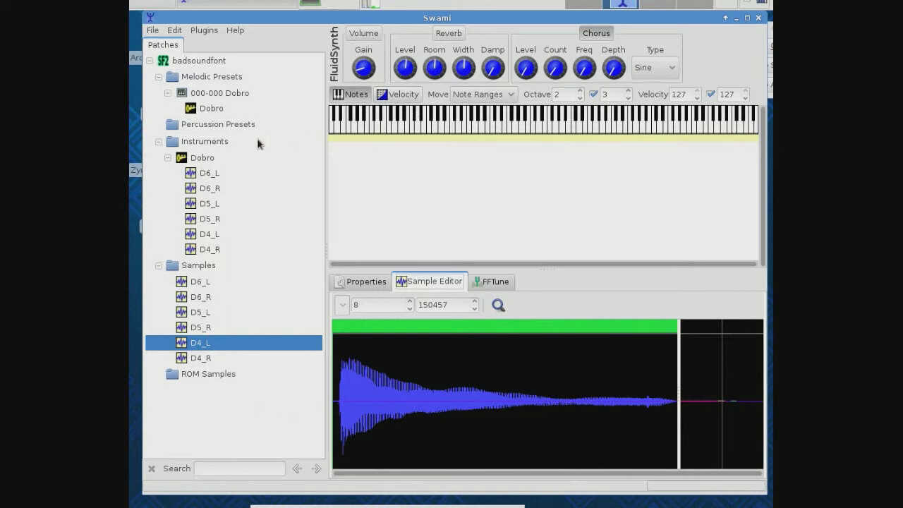
Compare the D6_L, D5_L and D6_R waveforms, then return to the Dobro instrument's zones
left_click(210, 234)
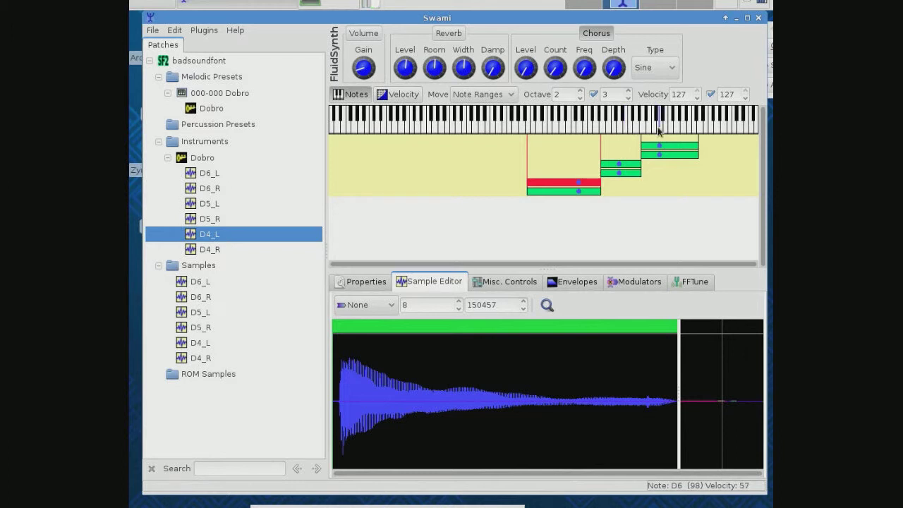
left_click(204, 284)
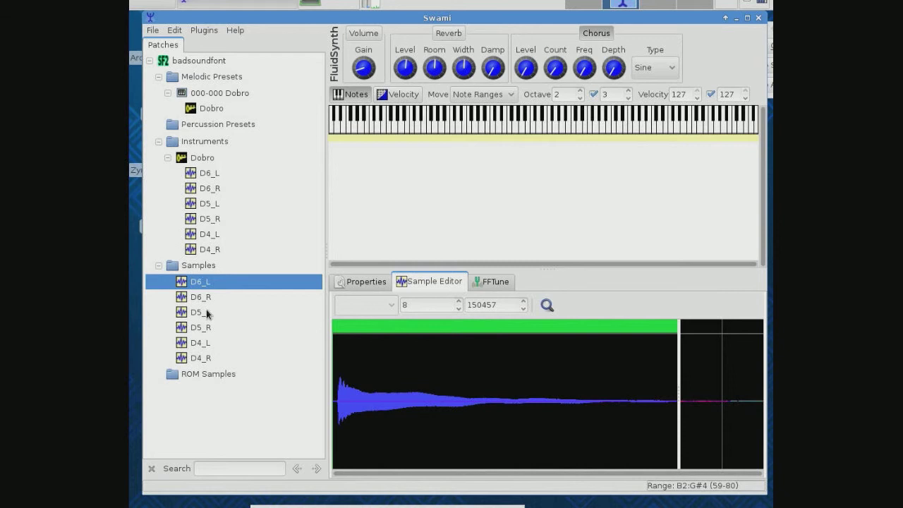
left_click(207, 314)
left_click(202, 298)
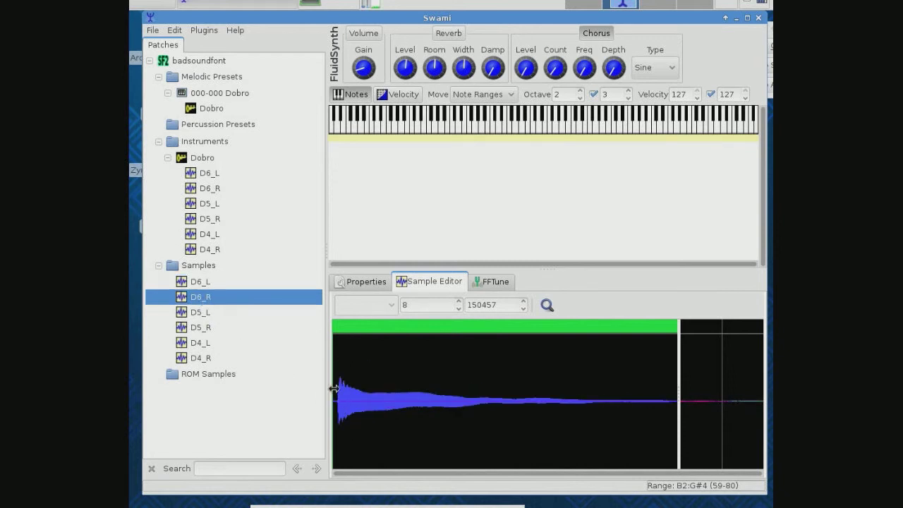
left_click(201, 283)
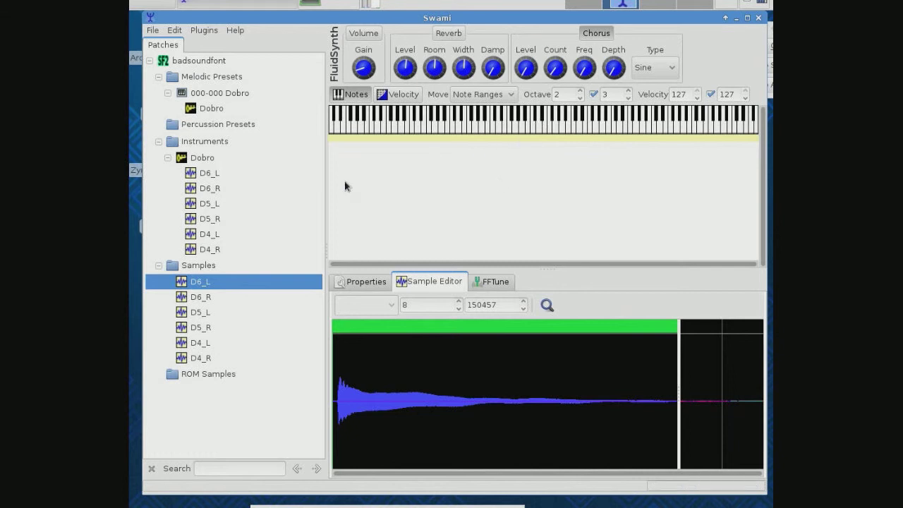
left_click(200, 160)
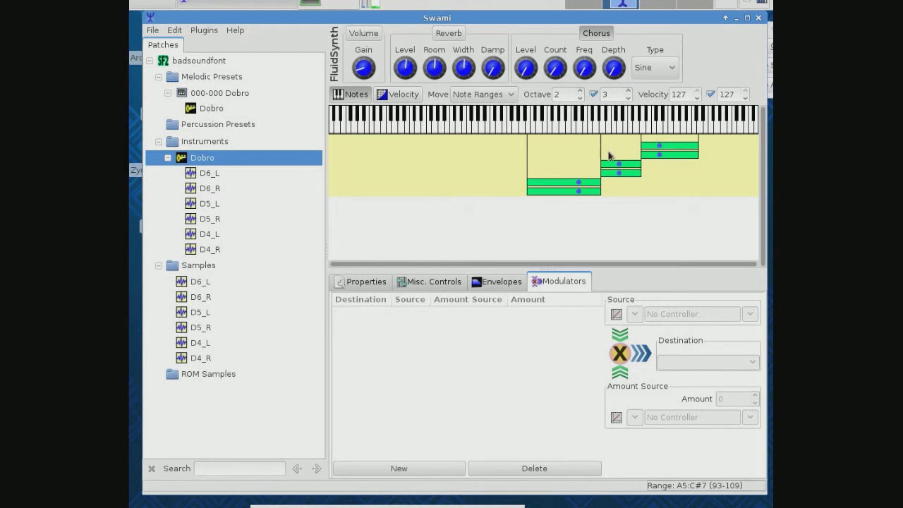
Drag the D5_L and D5_R zones' lower edges left so they overlap the D4 zones
left_click_drag(602, 163, 587, 173)
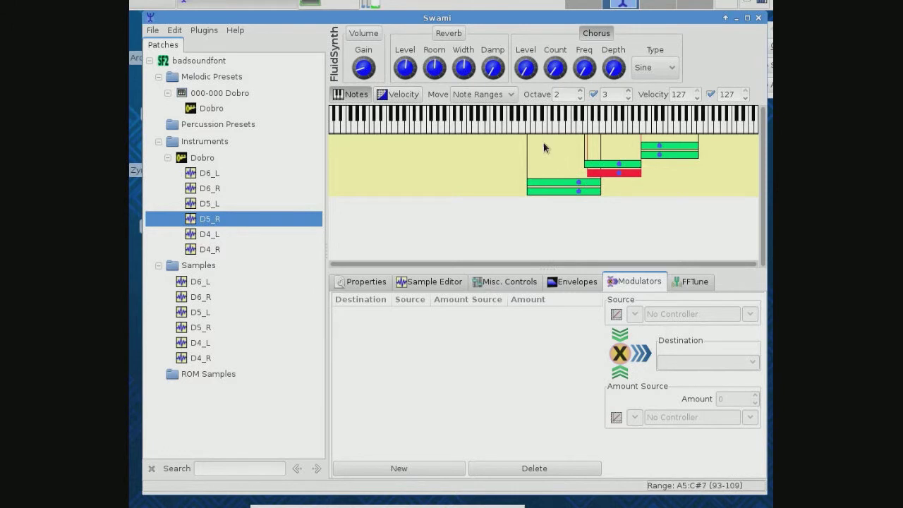
left_click_drag(592, 175, 585, 176)
left_click(175, 30)
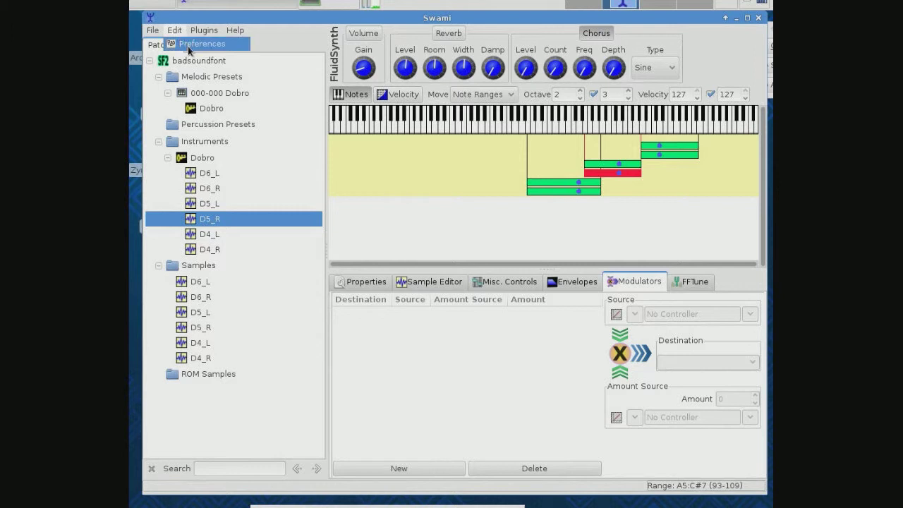
left_click(189, 46)
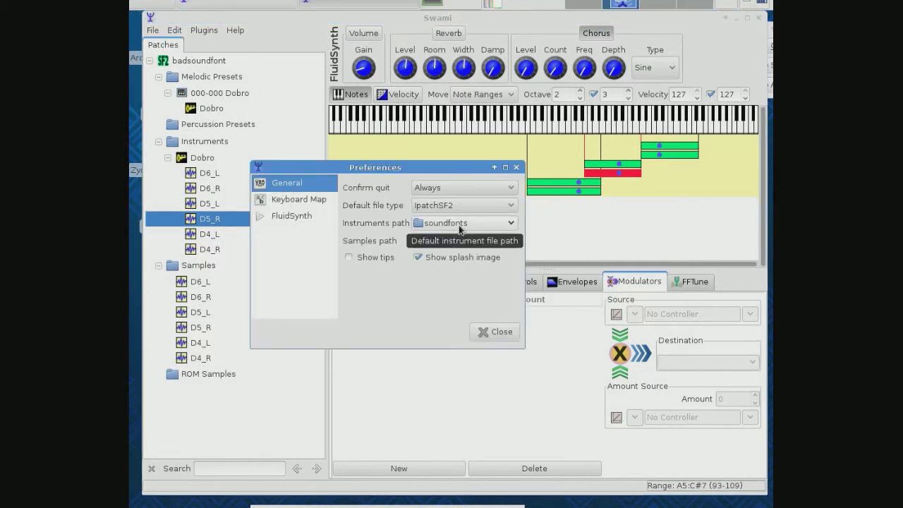
left_click(498, 336)
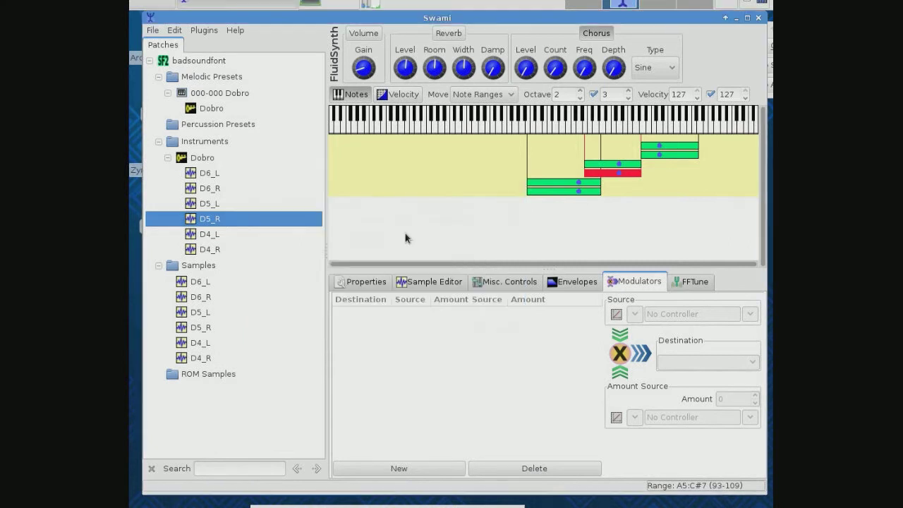
left_click(152, 30)
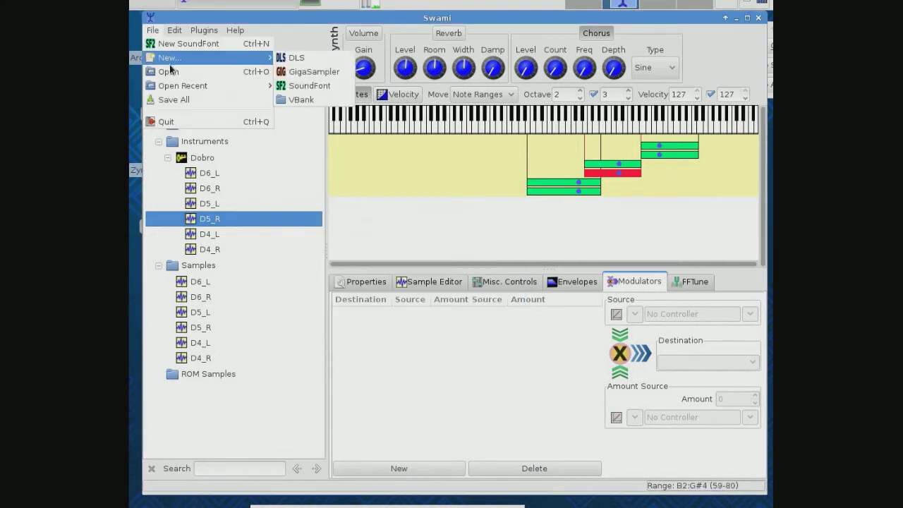
left_click(171, 73)
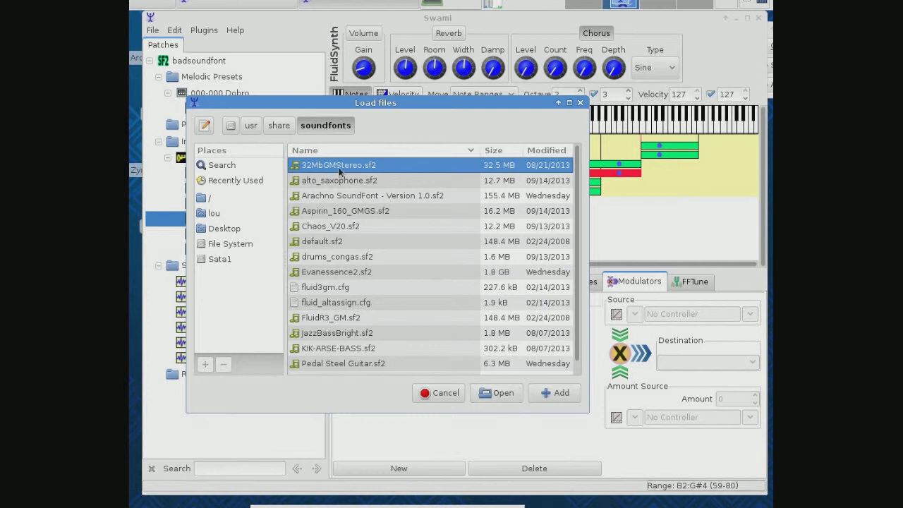
left_click(447, 395)
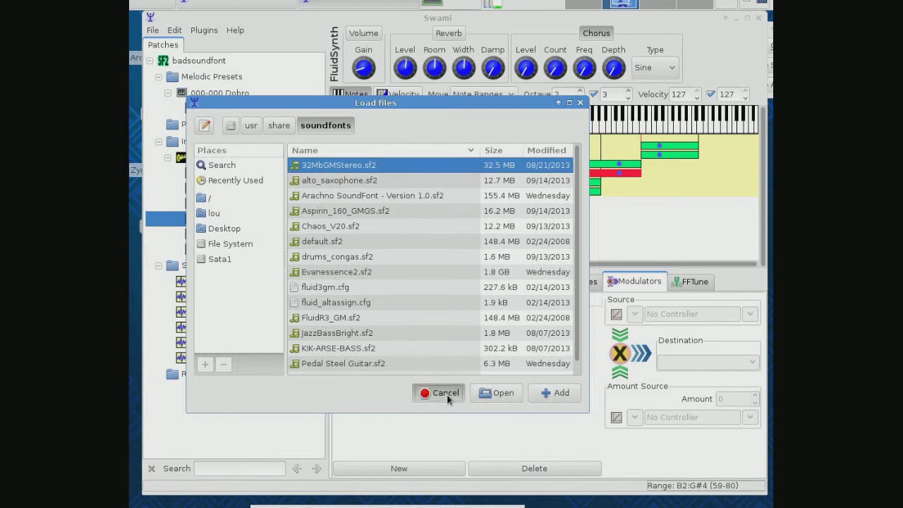
left_click(175, 34)
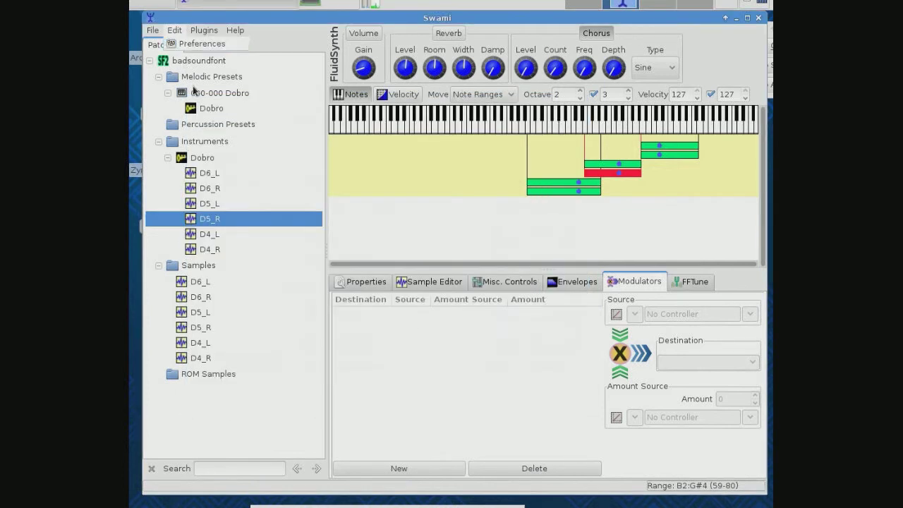
left_click(189, 44)
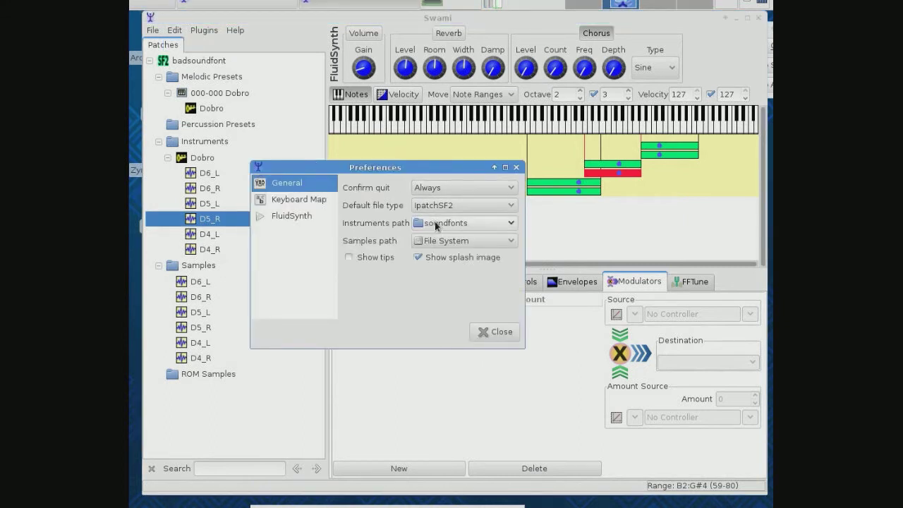
left_click(487, 332)
left_click(155, 31)
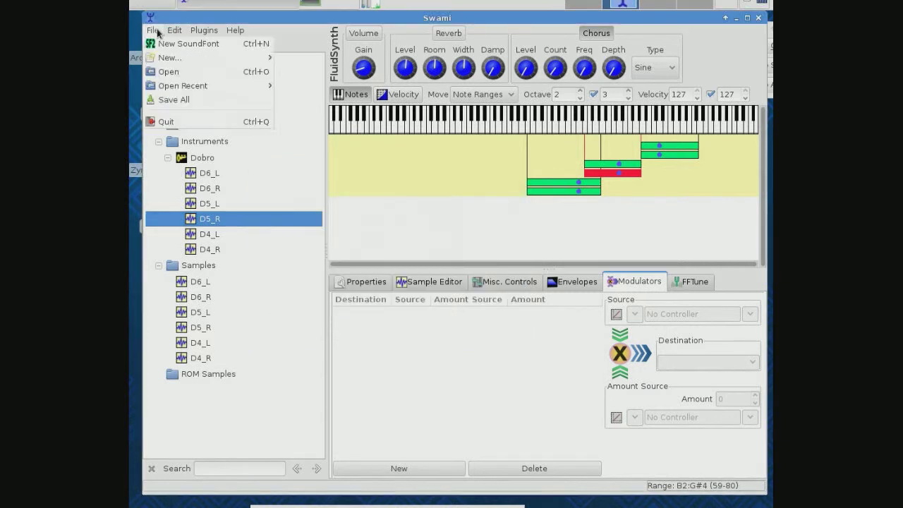
left_click(169, 74)
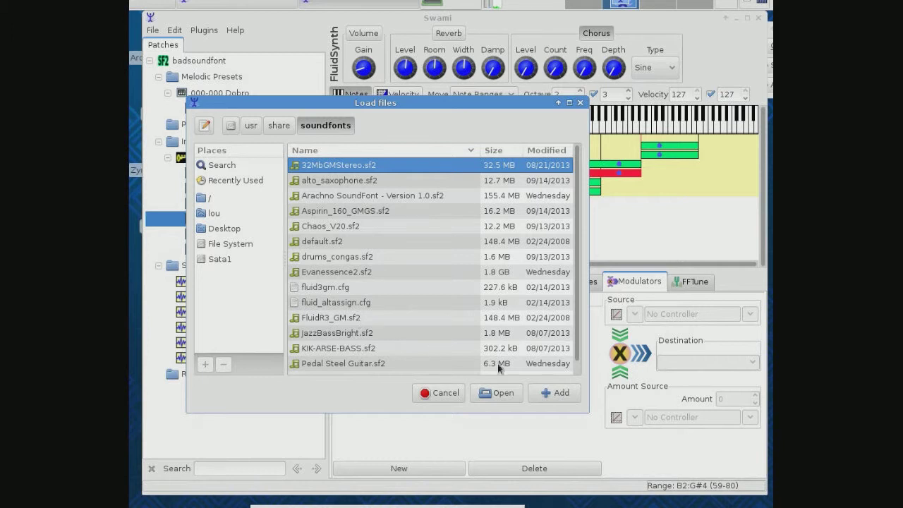
left_click(447, 395)
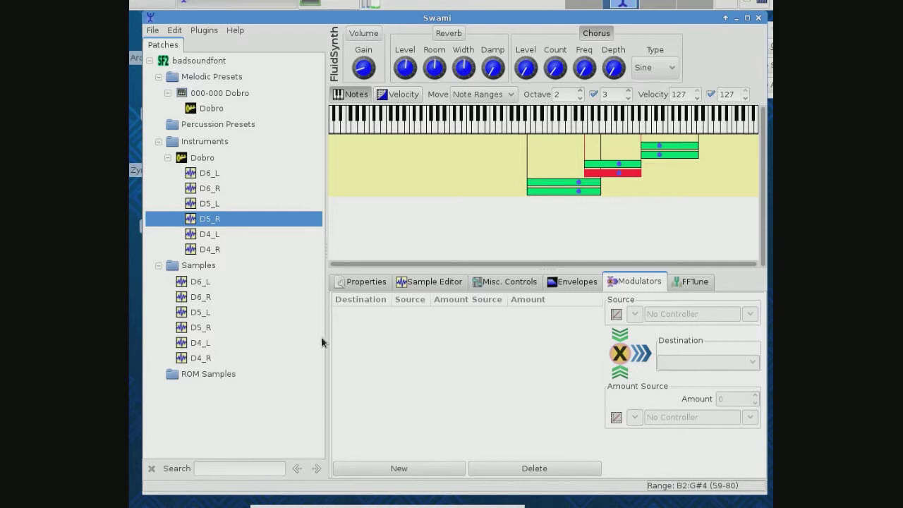
Collapse the Dobro instrument, Samples, Instruments, 000-000 Dobro preset and Melodic Presets branches
left_click(167, 158)
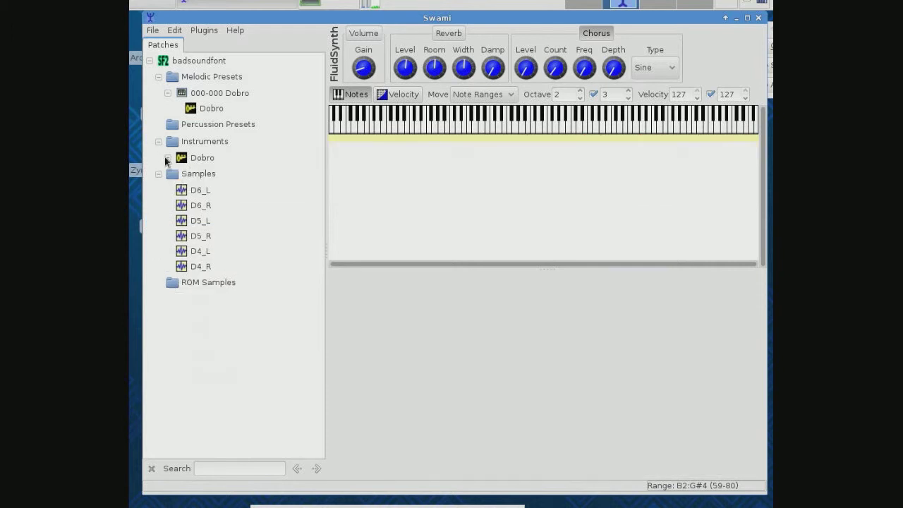
left_click(158, 174)
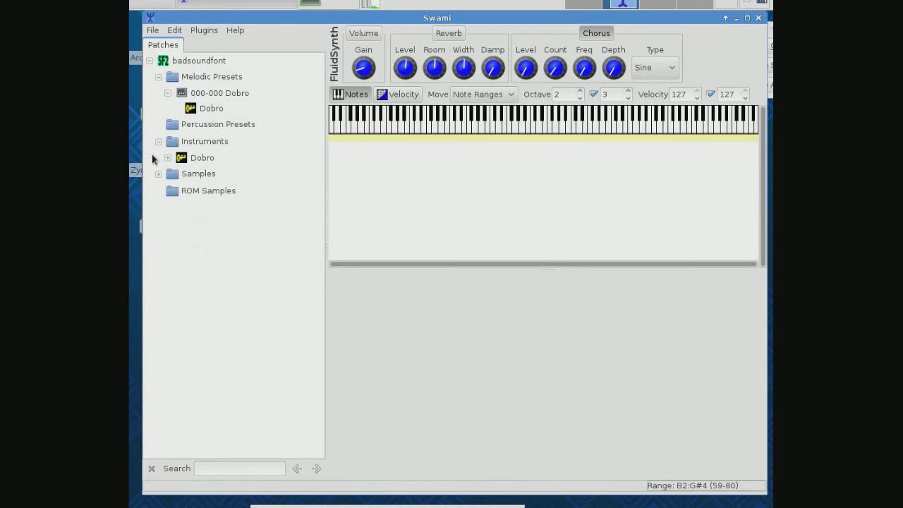
left_click(158, 142)
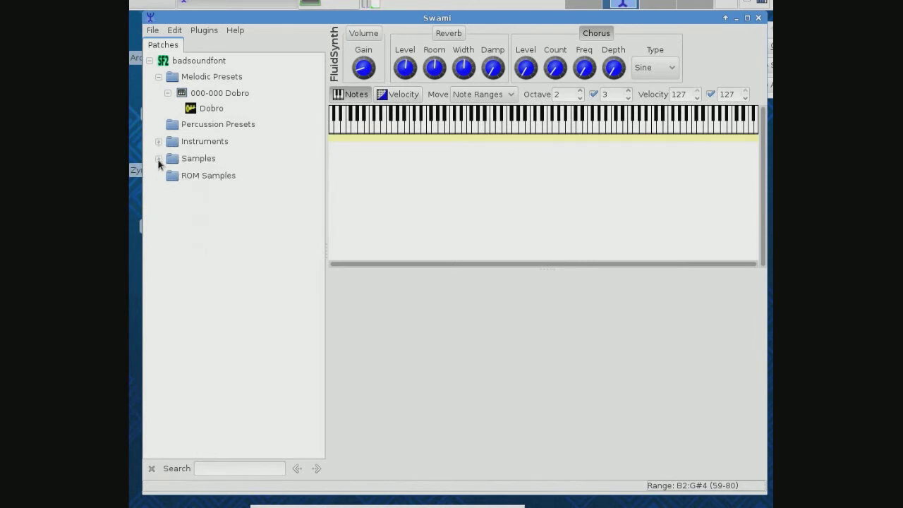
left_click(164, 93)
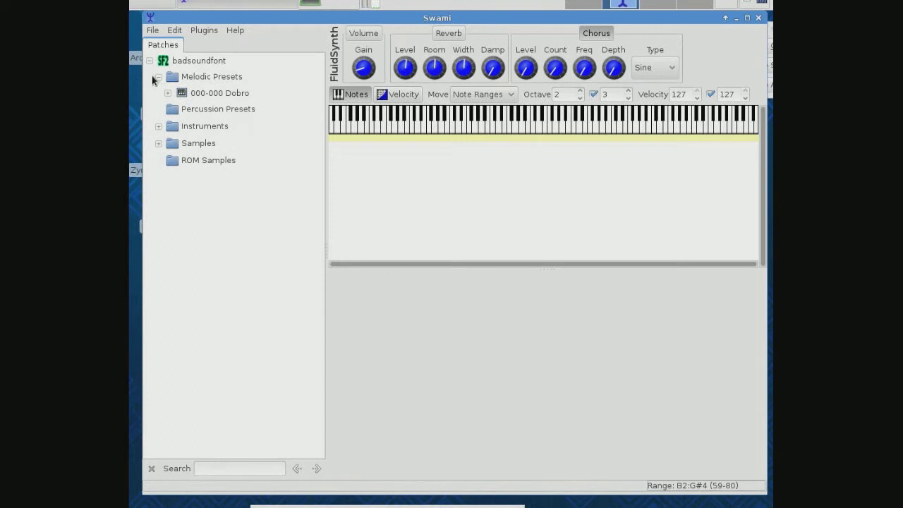
left_click(158, 76)
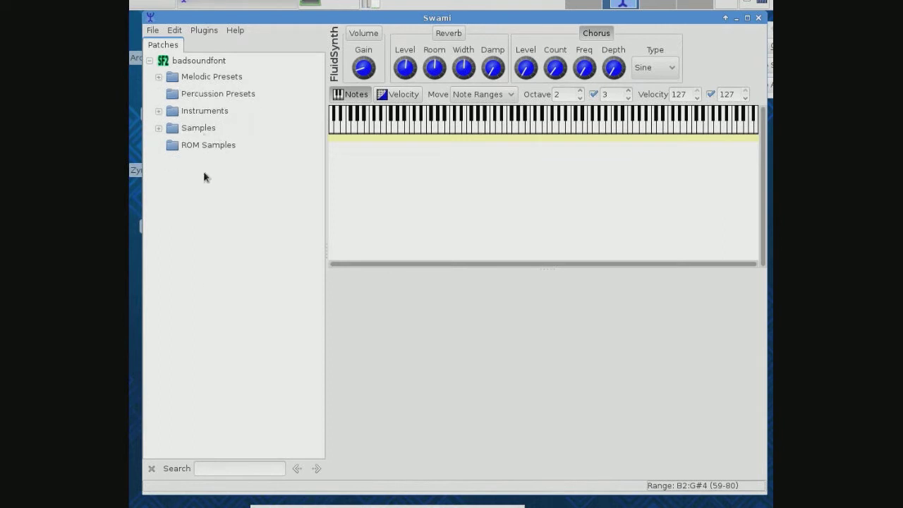